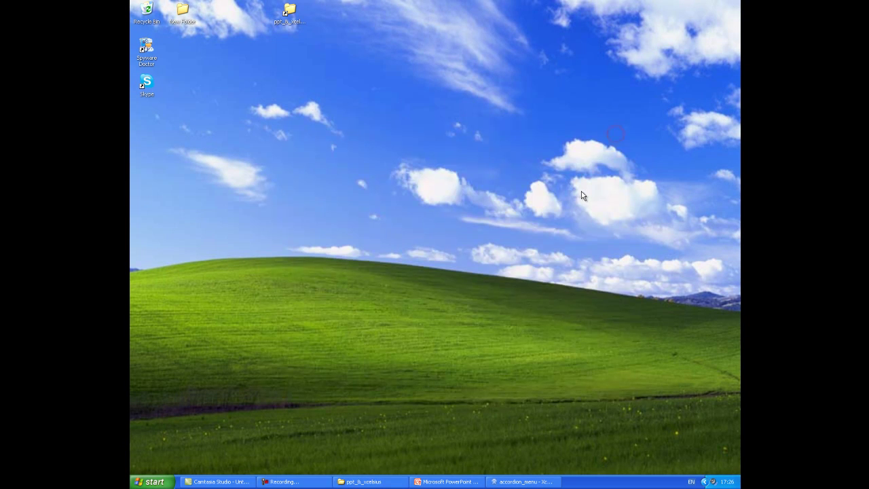
# Step: Restore the minimized SlideDynamic slide show from the taskbar, showing slide 2
pyautogui.click(466, 482)
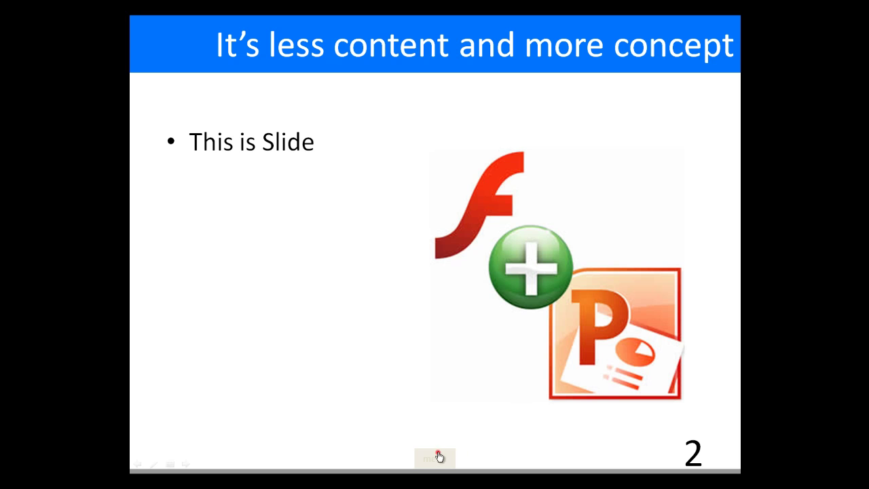
# Step: Use the SlideDynamic thumbnail menu to jump to slide 6, the Xcelsius sales chart
pyautogui.click(439, 457)
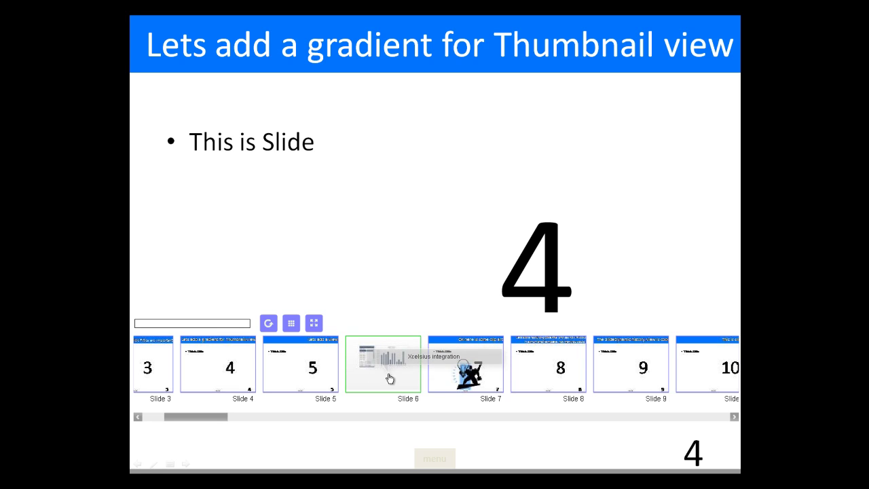
pyautogui.click(389, 378)
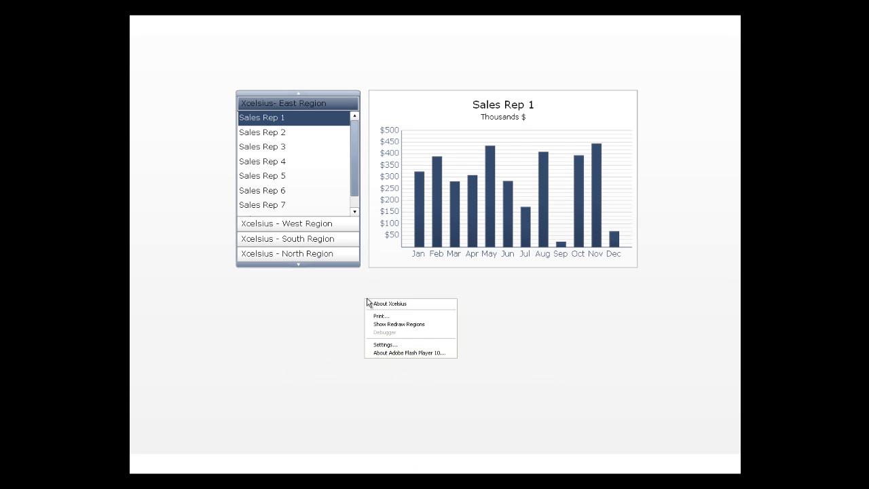
# Step: Switch the embedded dashboard chart to Sales Rep 3, then 6, then 4
pyautogui.rightClick(367, 301)
pyautogui.moveTo(352, 129); pyautogui.dragTo(352, 144)
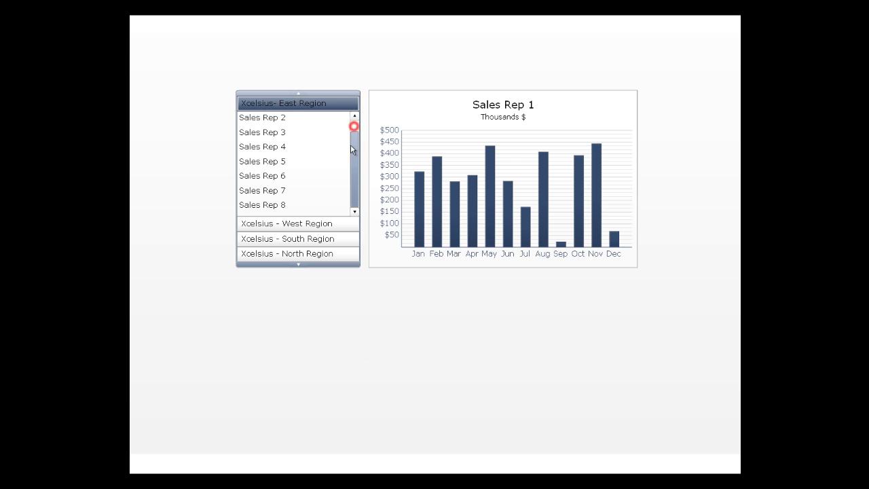
pyautogui.click(285, 132)
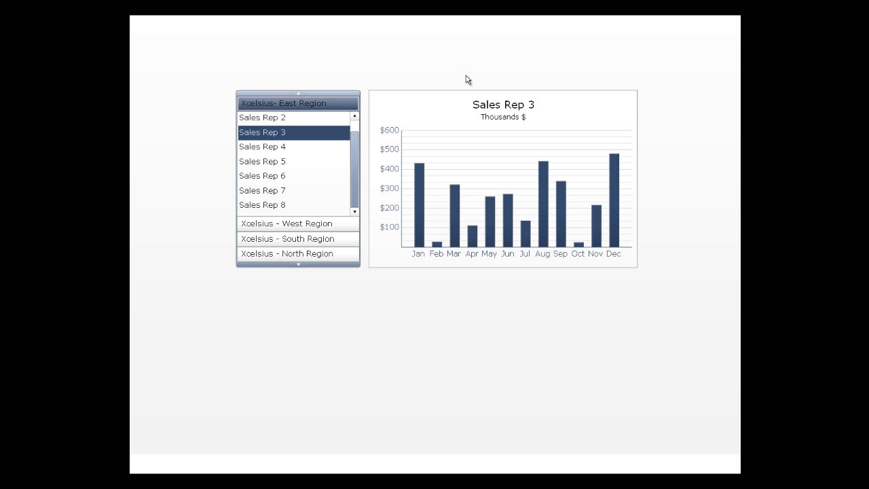
pyautogui.click(303, 174)
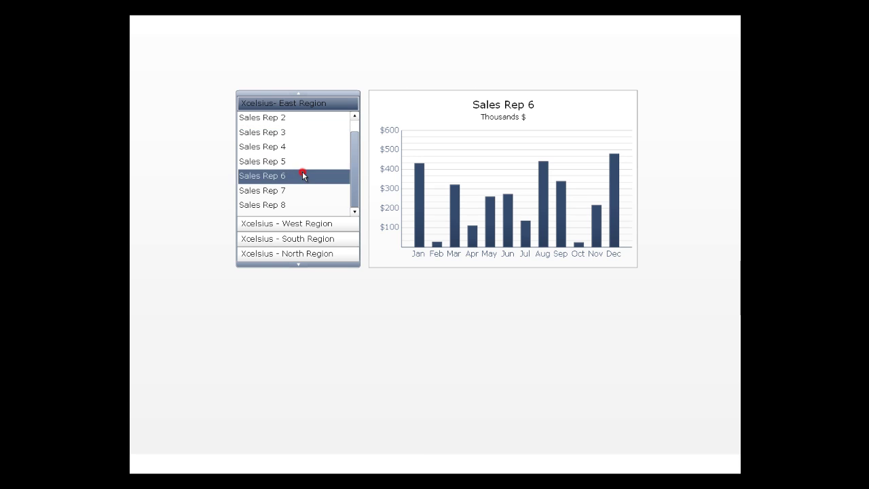
pyautogui.click(288, 147)
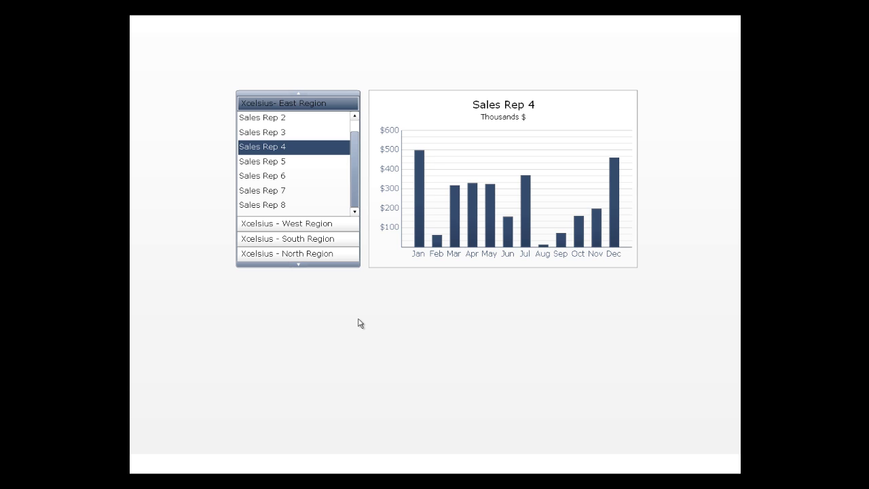
# Step: End the slide show and close Customary Introduction1 without saving
pyautogui.press('Escape')
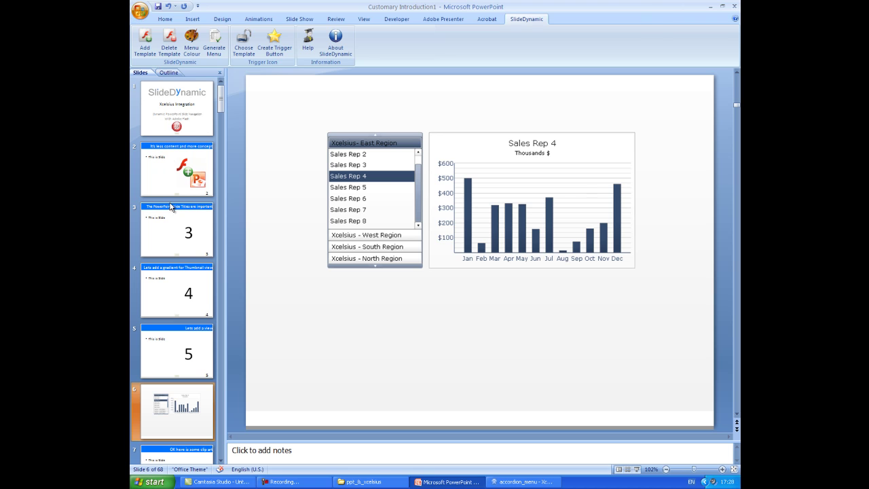
pyautogui.hotkey('ctrl', 'w')
pyautogui.click(437, 267)
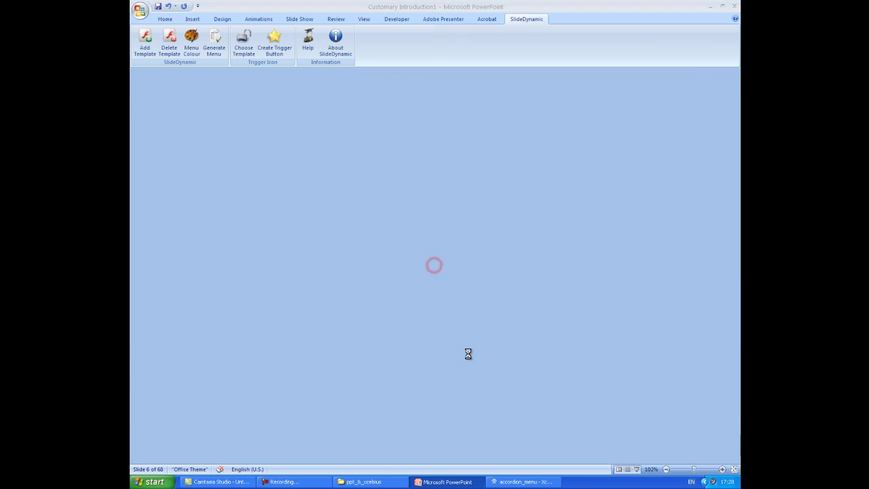
# Step: Bring the accordion_menu Xcelsius project forward and scroll the canvas sideways
pyautogui.click(522, 483)
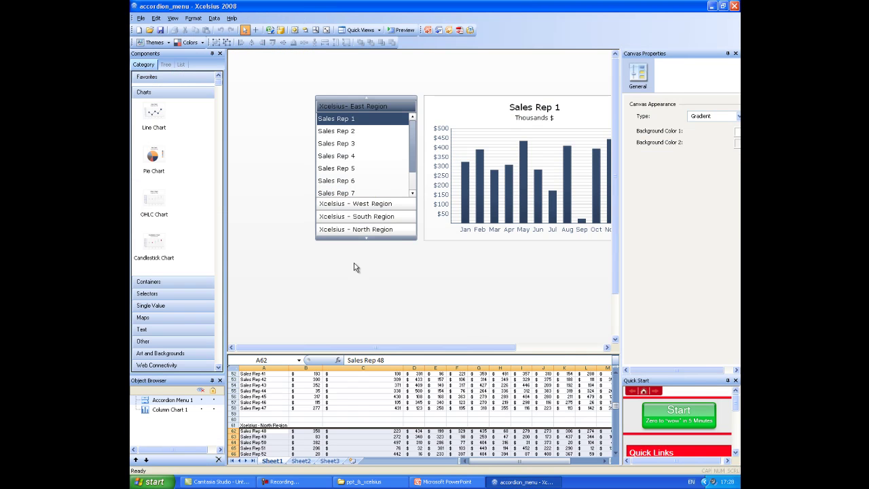
pyautogui.moveTo(357, 347); pyautogui.dragTo(392, 347)
# Step: Drag an Image Component from Art and Backgrounds onto the canvas below the accordion menu
pyautogui.click(189, 357)
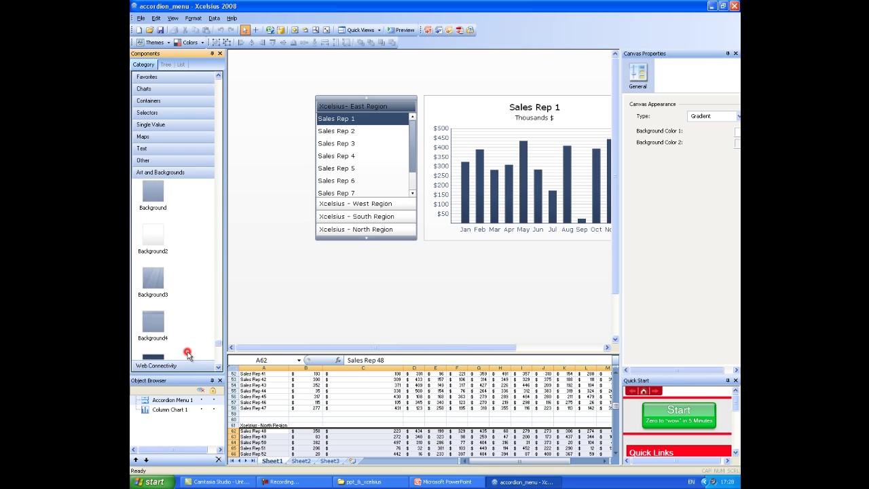
pyautogui.click(218, 368)
pyautogui.click(219, 368)
pyautogui.click(219, 367)
pyautogui.click(218, 368)
pyautogui.click(218, 368)
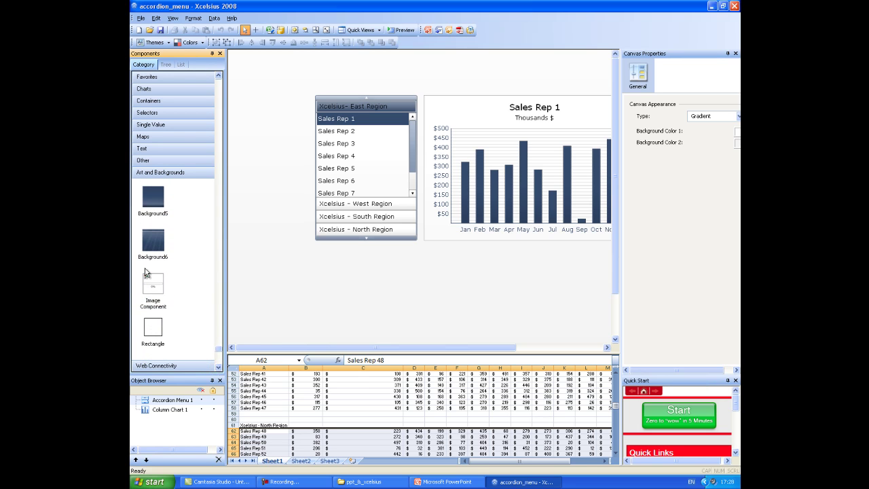
pyautogui.moveTo(152, 289); pyautogui.dragTo(257, 304)
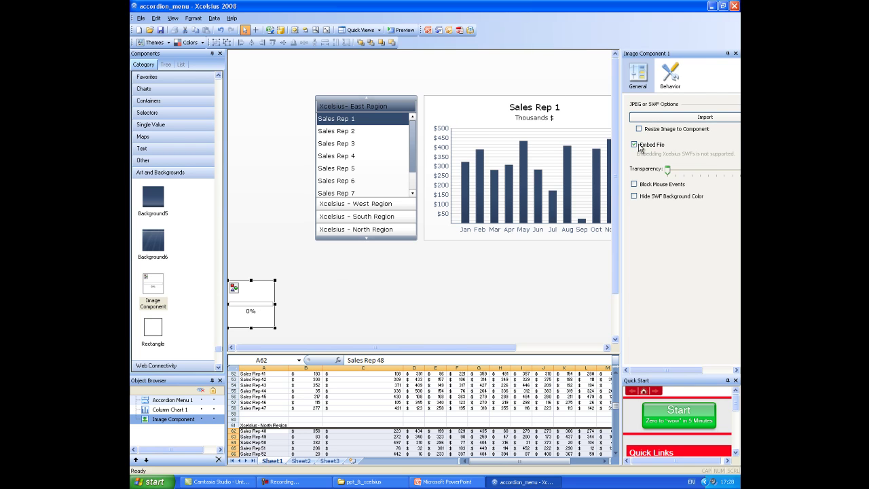
# Step: Import the slidedynamic SWF from the information folder into the image component
pyautogui.click(668, 118)
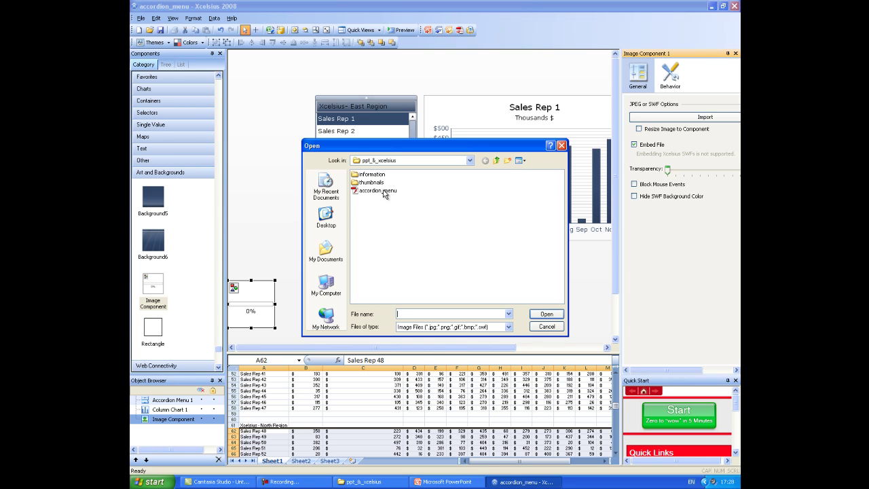
pyautogui.doubleClick(362, 174)
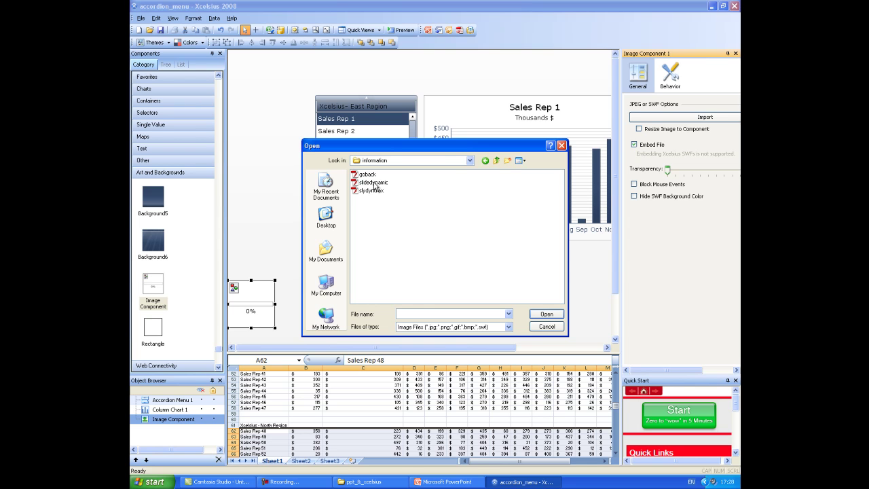
pyautogui.click(374, 183)
pyautogui.click(538, 310)
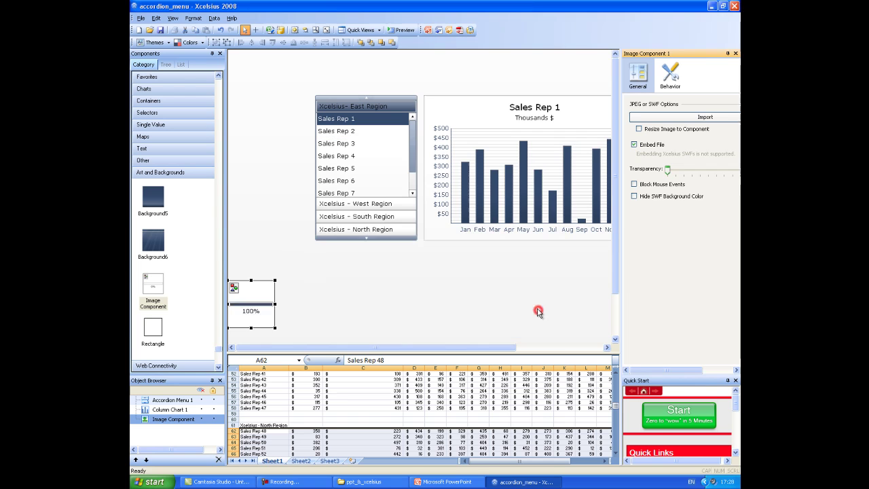
# Step: Export the model as Flash (SWF), replacing accordion_menu in the ppt_&_xcelsius folder
pyautogui.click(140, 19)
pyautogui.moveTo(224, 170)
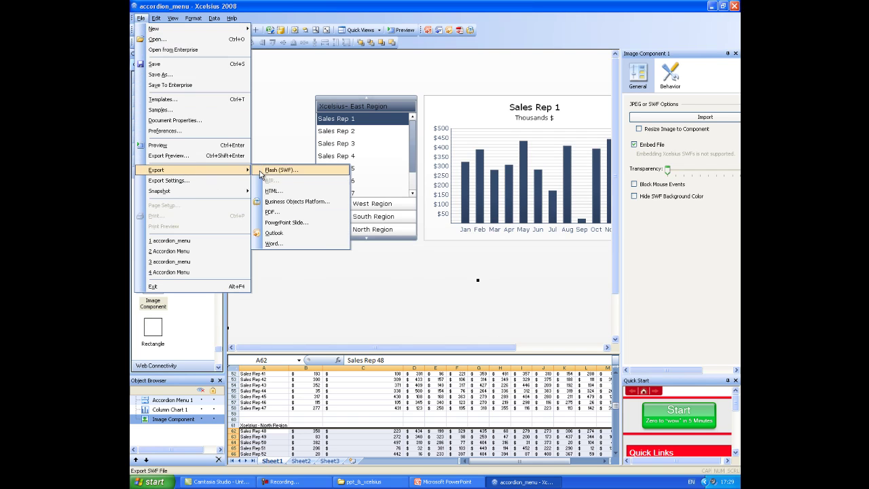
pyautogui.click(267, 171)
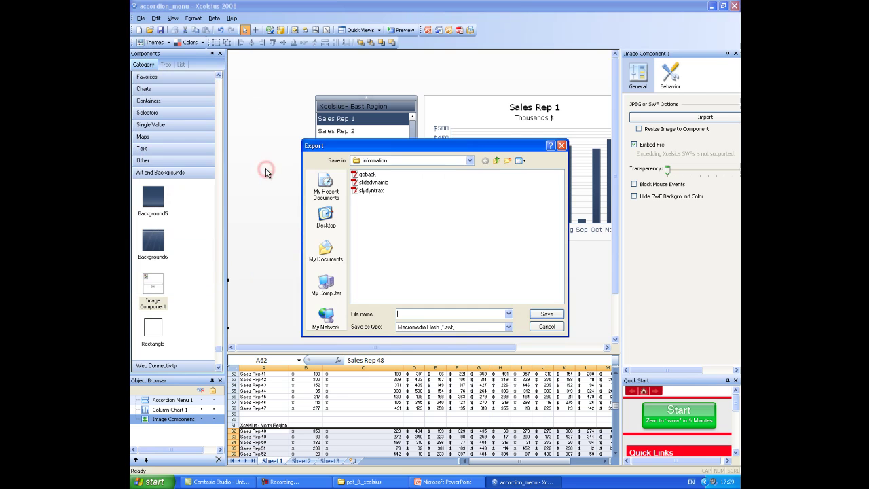
pyautogui.click(497, 160)
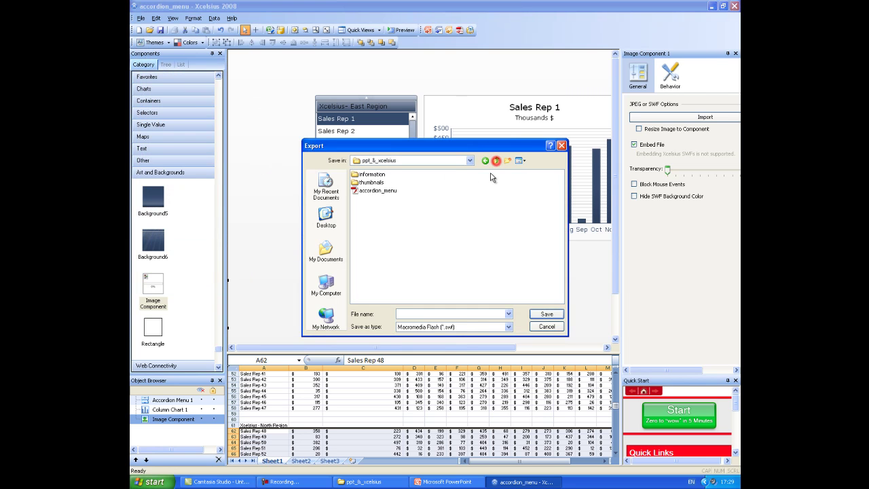
pyautogui.doubleClick(379, 190)
pyautogui.click(411, 257)
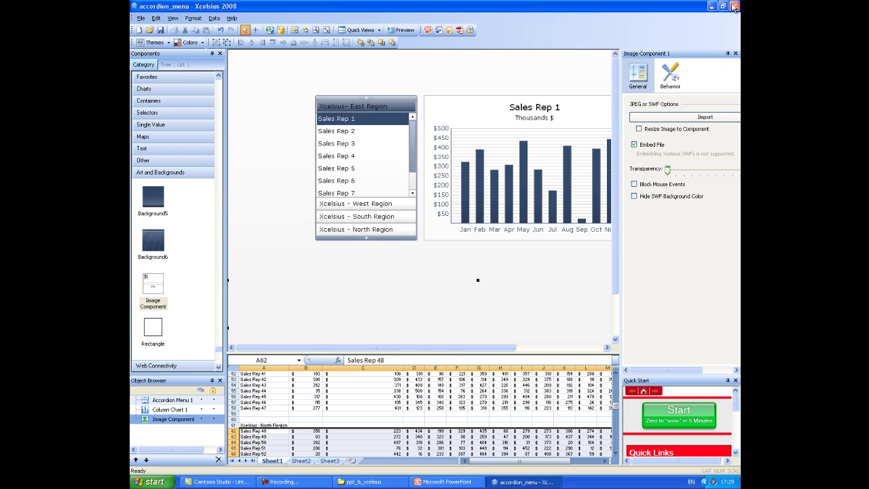
# Step: Minimize Xcelsius and open Customary Introduction1.pptx from the ppt_&_xcelsius folder
pyautogui.click(710, 6)
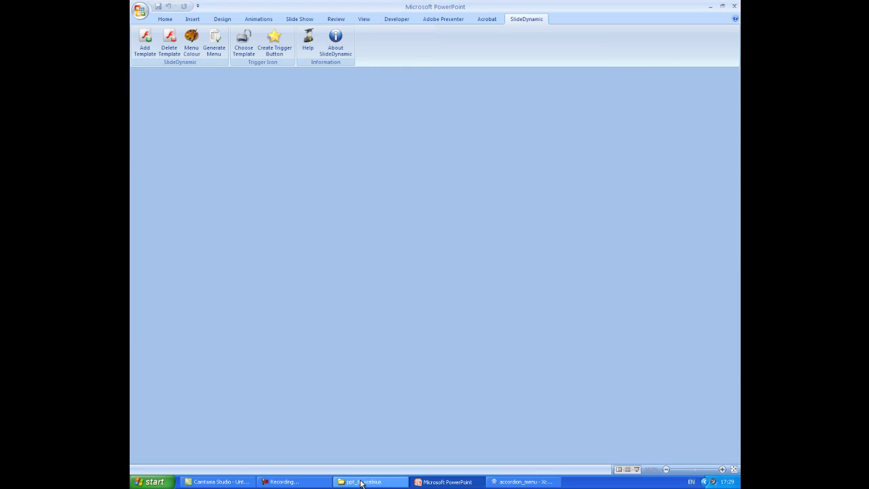
pyautogui.click(361, 483)
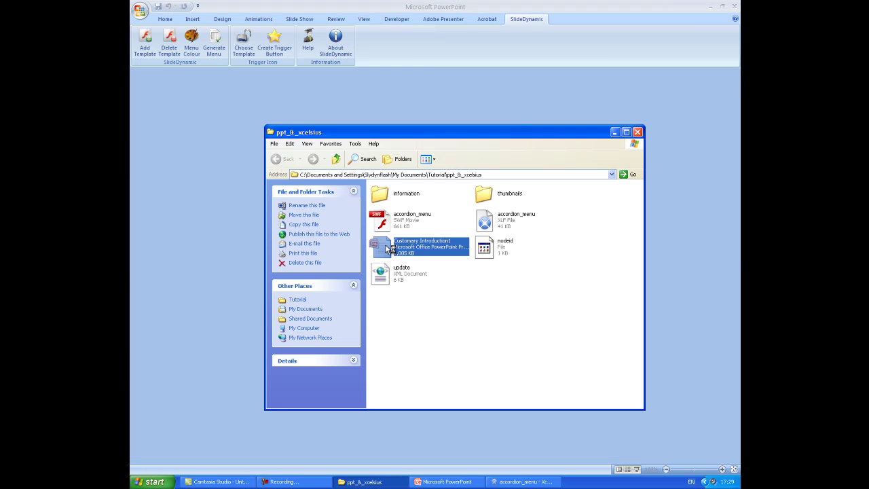
pyautogui.doubleClick(387, 247)
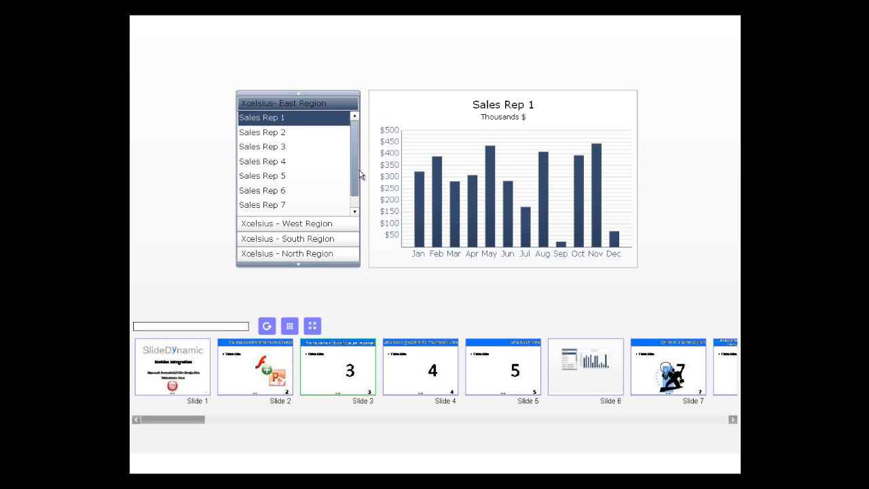
# Step: Switch the dashboard chart to Sales Rep 3, then 5, then 6
pyautogui.click(246, 146)
pyautogui.click(278, 177)
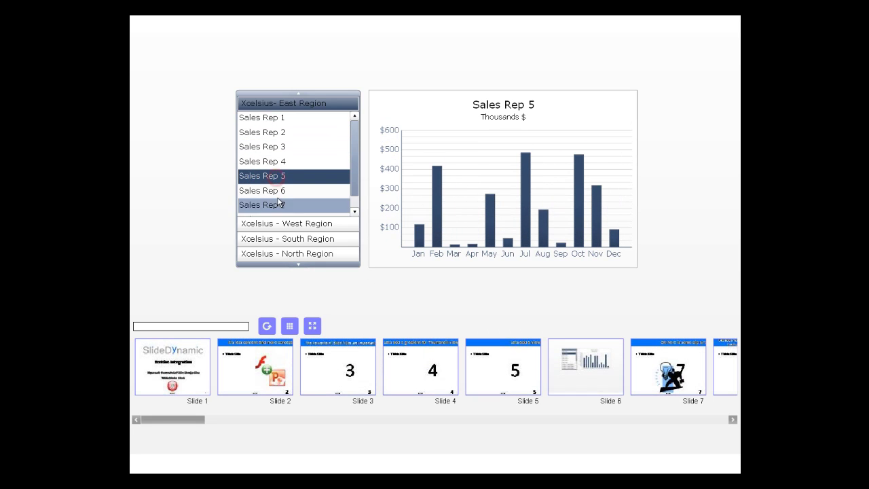
pyautogui.click(276, 192)
# Step: Scroll the thumbnail strip and jump to slide 17, A screen shot
pyautogui.moveTo(183, 422); pyautogui.dragTo(145, 419)
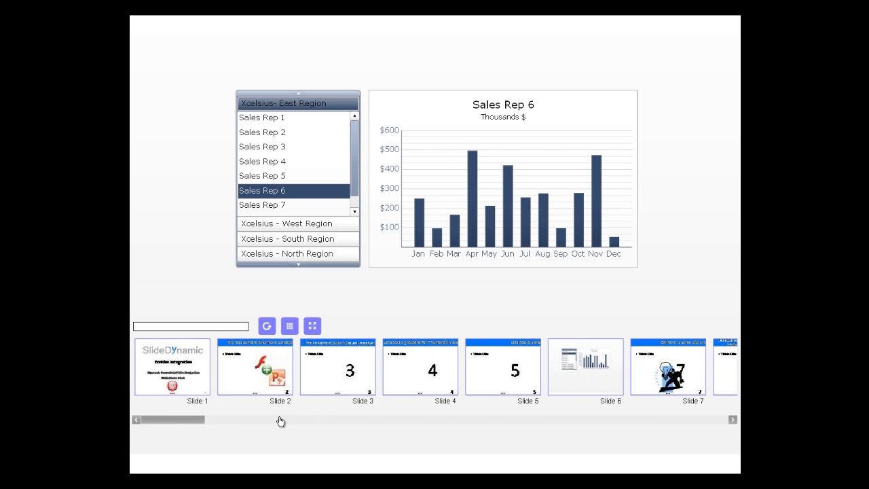
pyautogui.click(419, 362)
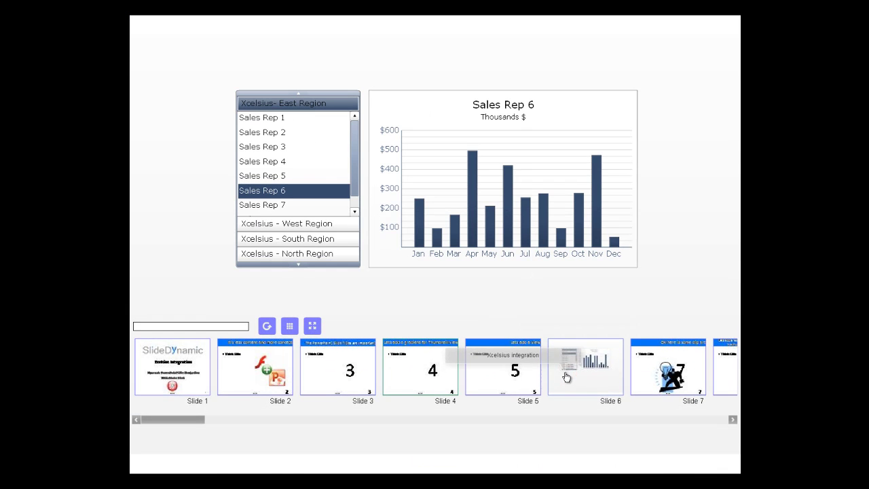
pyautogui.moveTo(190, 421); pyautogui.dragTo(303, 431)
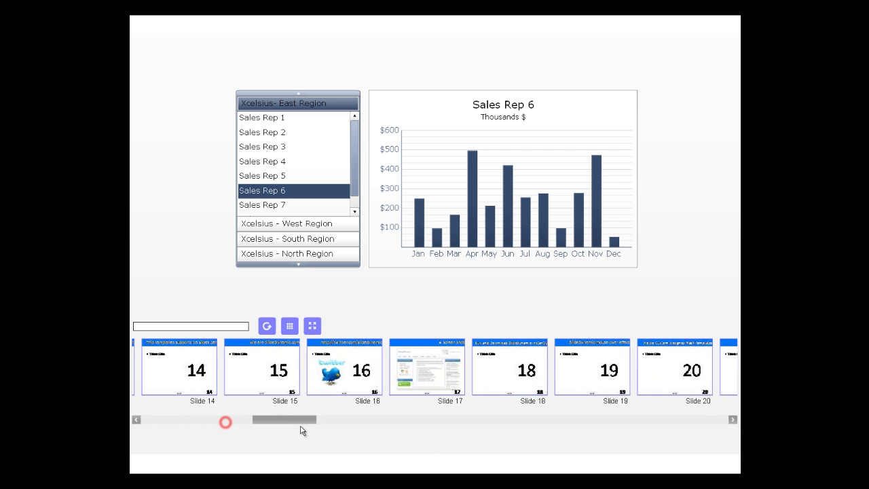
pyautogui.click(400, 372)
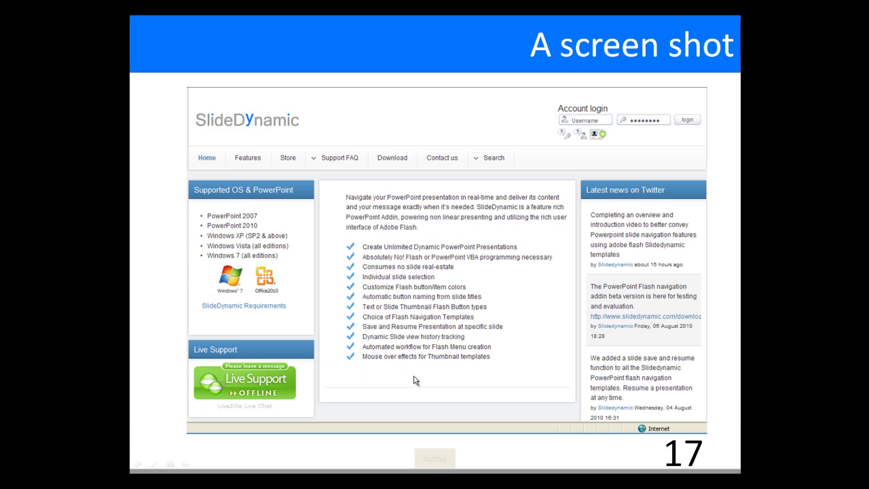